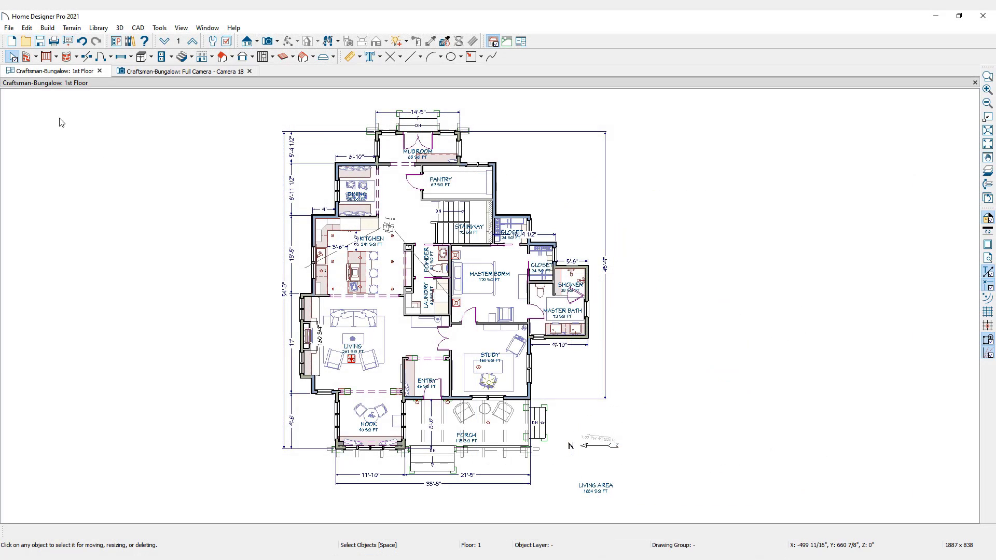
Bring up the File > Print submenu to reach the kitchen's Full Camera view.
{"action": "left_click", "coordinate": [9, 28]}
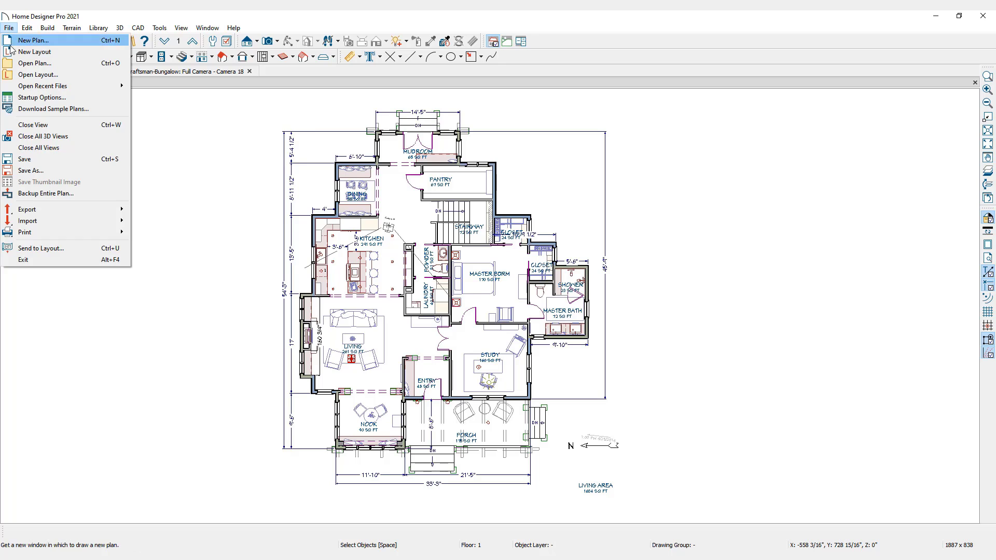
{"action": "mouse_move", "coordinate": [24, 235]}
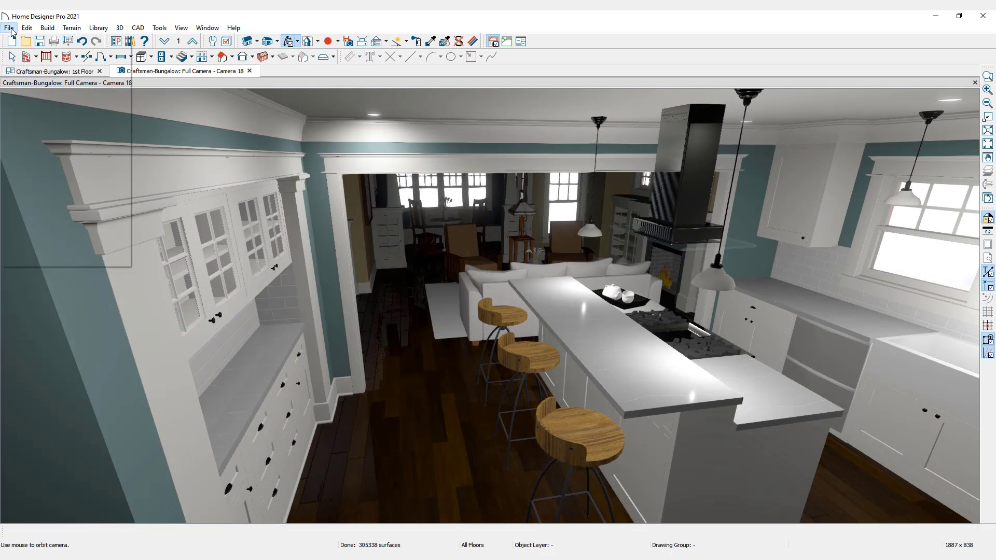
Open File > Print > Print Image… for the 3D kitchen camera view.
{"action": "left_click", "coordinate": [9, 28]}
{"action": "mouse_move", "coordinate": [11, 232]}
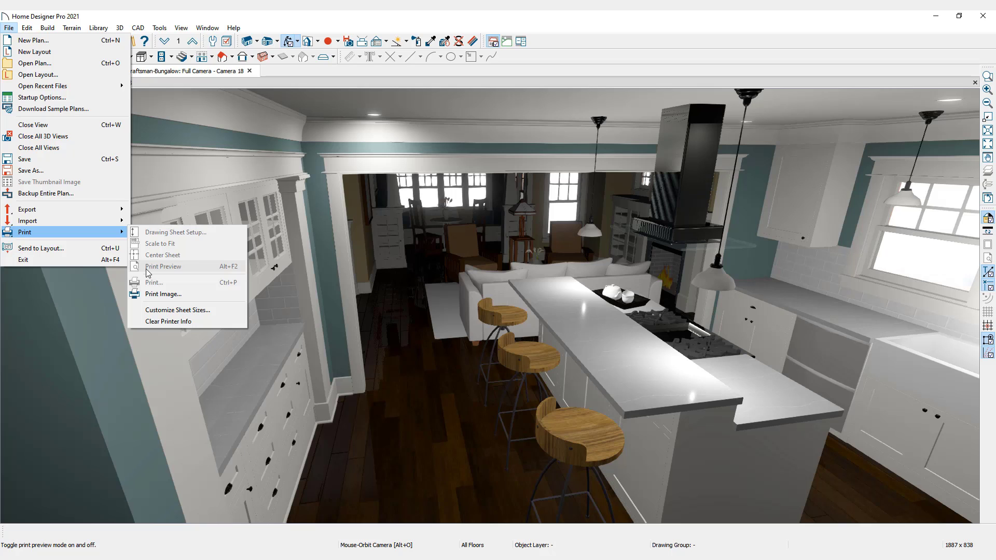
{"action": "left_click", "coordinate": [151, 294]}
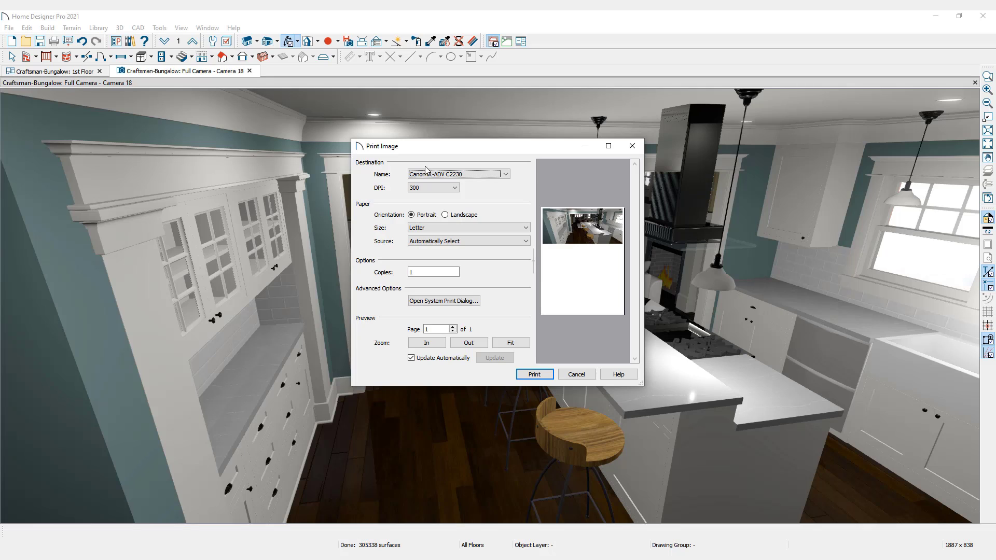
Keep the current printer, set 300 DPI and Landscape orientation, then close Print Image.
{"action": "left_click", "coordinate": [505, 175]}
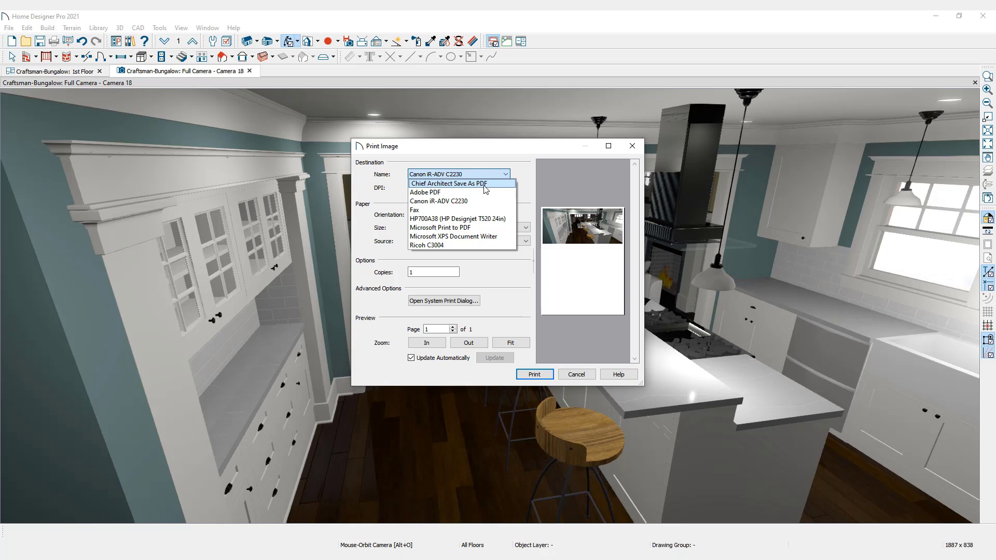
{"action": "left_click", "coordinate": [446, 200]}
{"action": "left_click", "coordinate": [454, 187]}
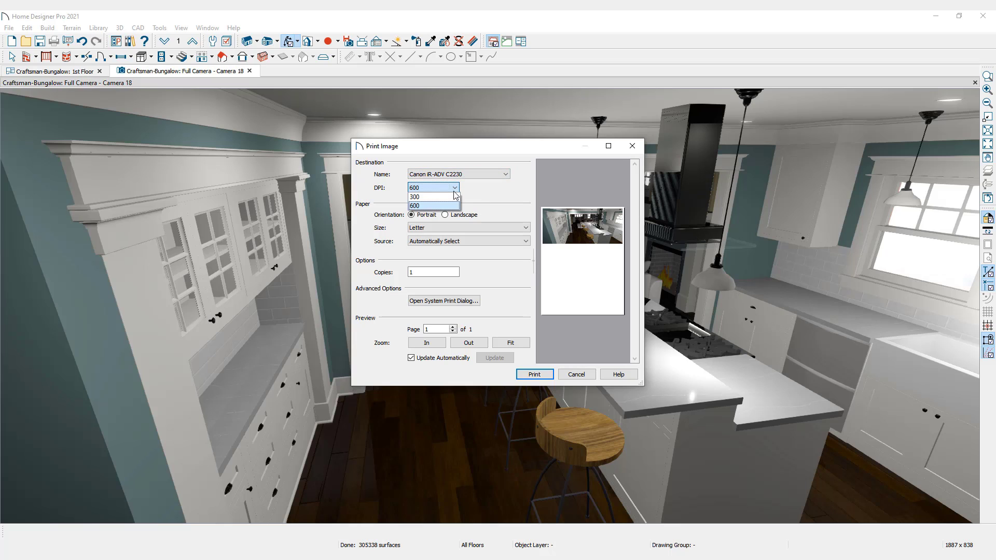
{"action": "left_click", "coordinate": [455, 197]}
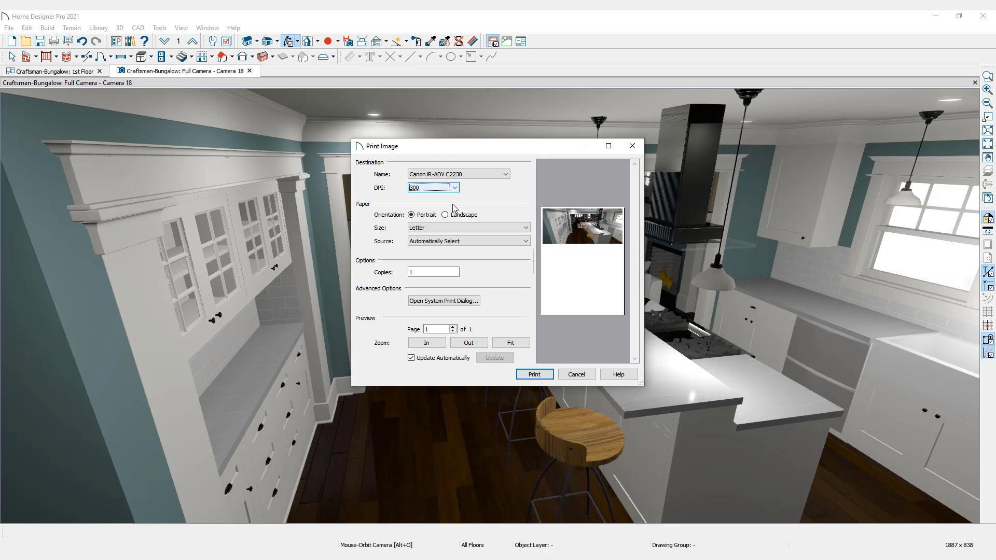
{"action": "left_click", "coordinate": [445, 215]}
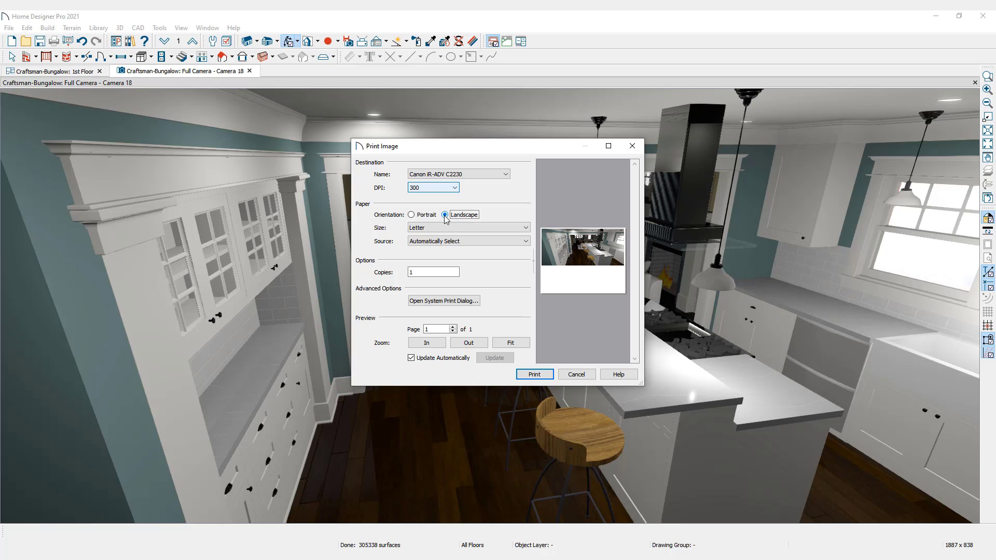
{"action": "left_click", "coordinate": [534, 374]}
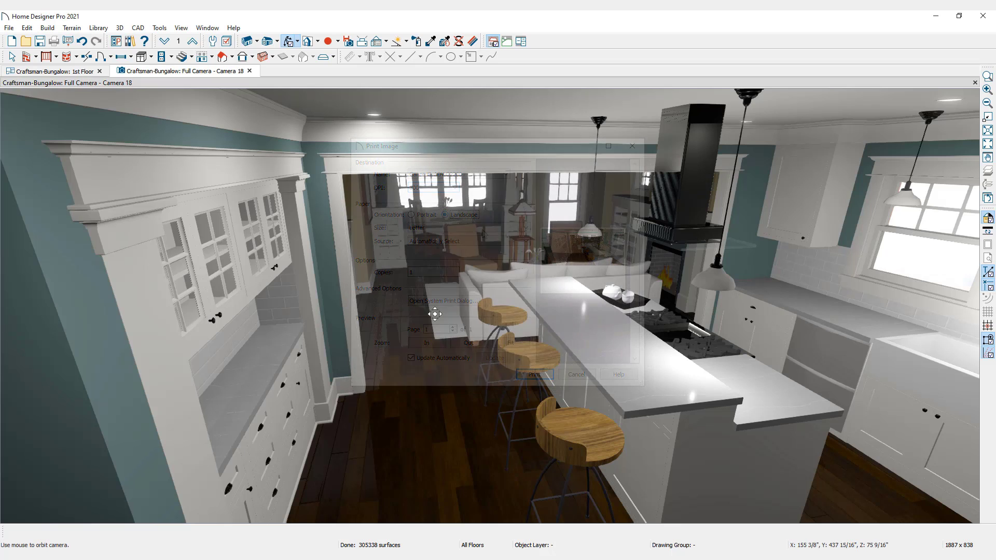
Return to the 1st Floor plan and open the File menu.
{"action": "left_click", "coordinate": [75, 72]}
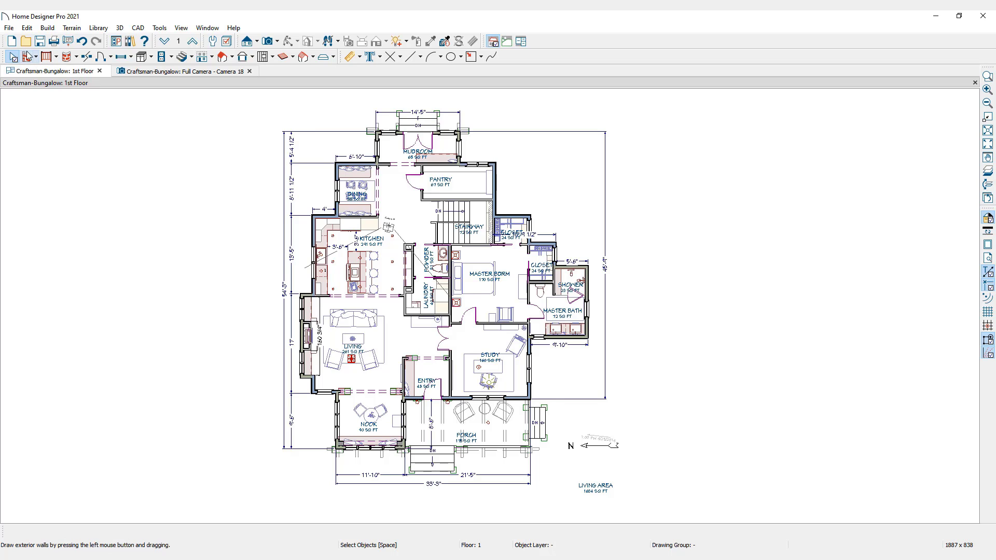
{"action": "left_click", "coordinate": [8, 27]}
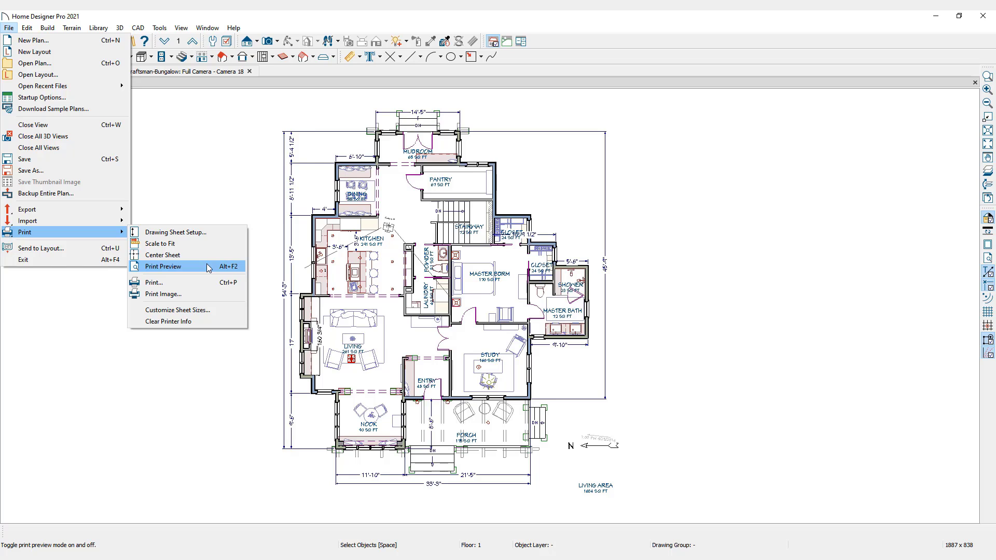
Open Drawing Sheet Setup and choose Landscape orientation with Letter (8½" x 11") paper.
{"action": "left_click", "coordinate": [206, 235]}
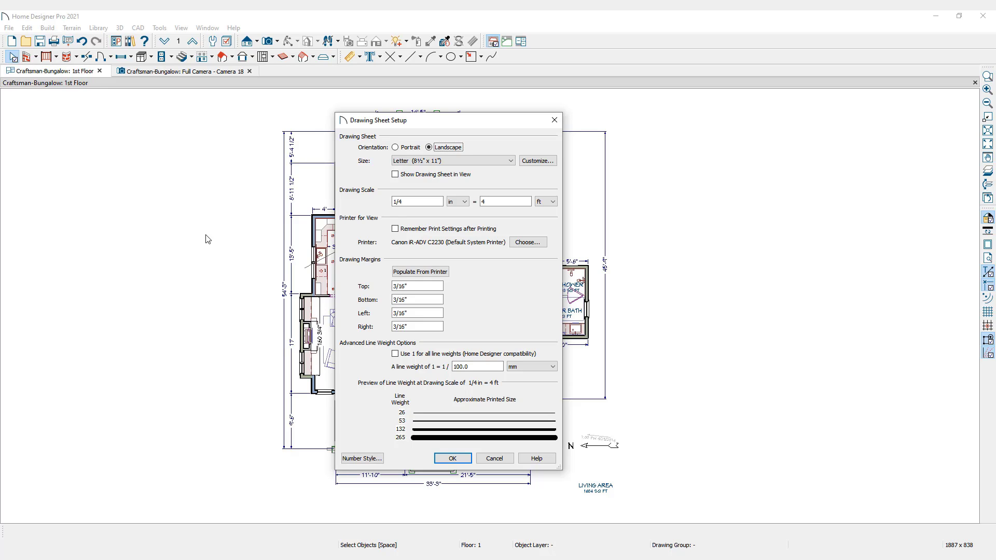
{"action": "key", "text": "Left"}
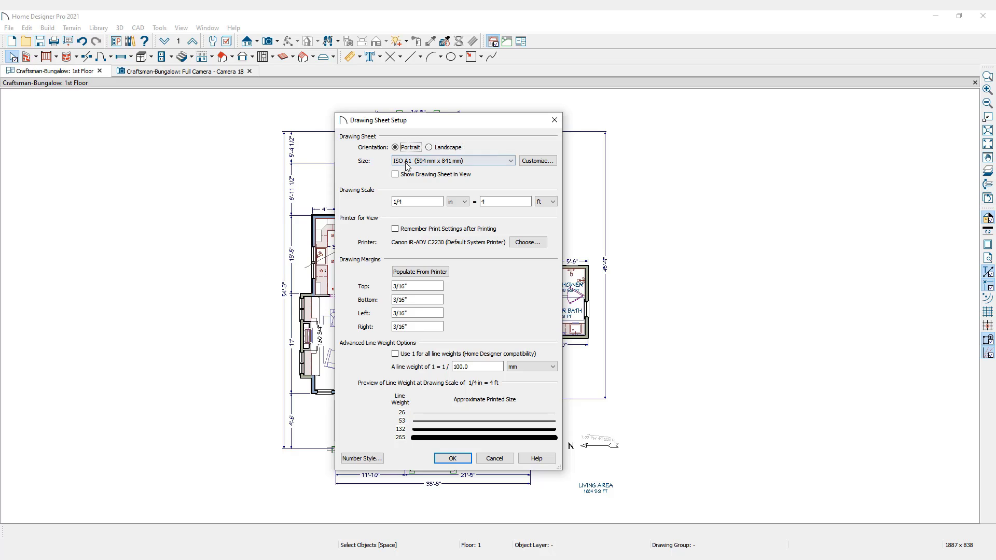
{"action": "left_click", "coordinate": [430, 148]}
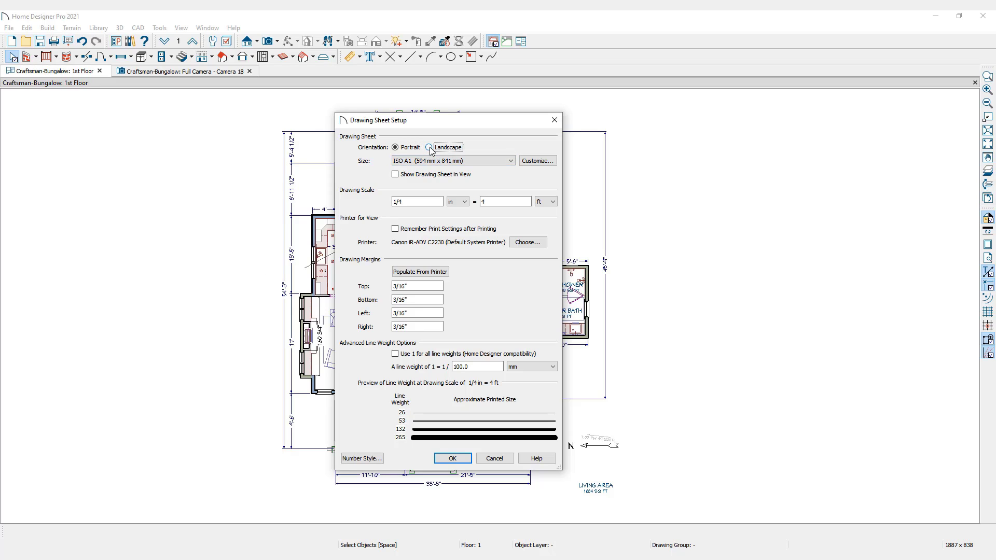
{"action": "left_click", "coordinate": [510, 160]}
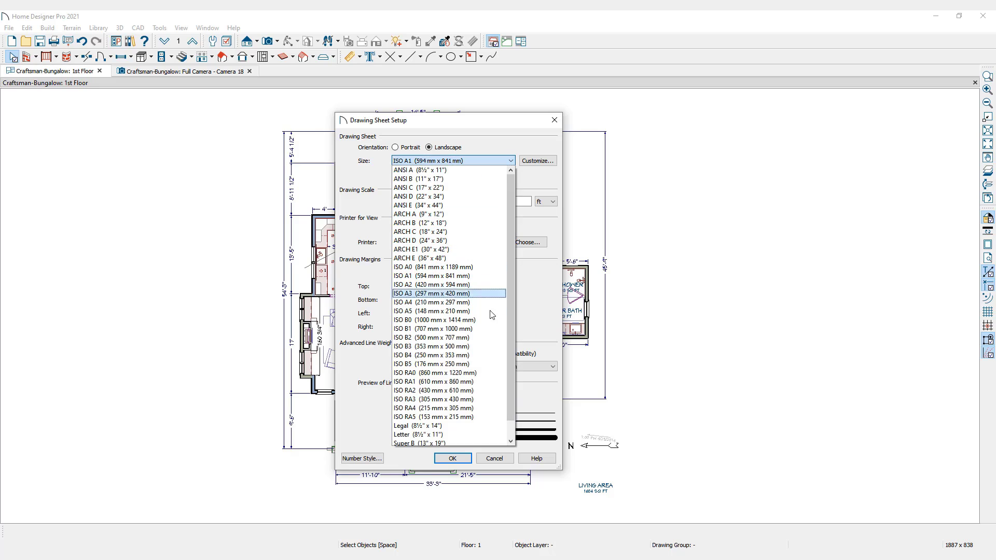
{"action": "left_click", "coordinate": [482, 434]}
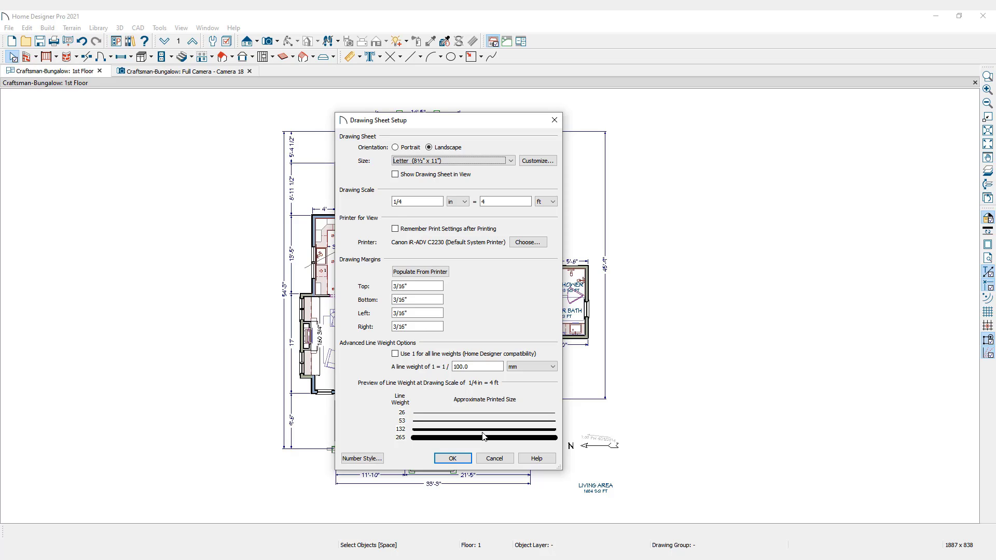
Set the scale to 1/4 in = 1 ft, leave Remember Print Settings off, and confirm.
{"action": "left_click_drag", "start_coordinate": [408, 202], "coordinate": [375, 201]}
{"action": "key", "text": "End"}
{"action": "key", "text": "Tab"}
{"action": "type", "text": "1"}
{"action": "key", "text": "Tab"}
{"action": "left_click", "coordinate": [395, 229]}
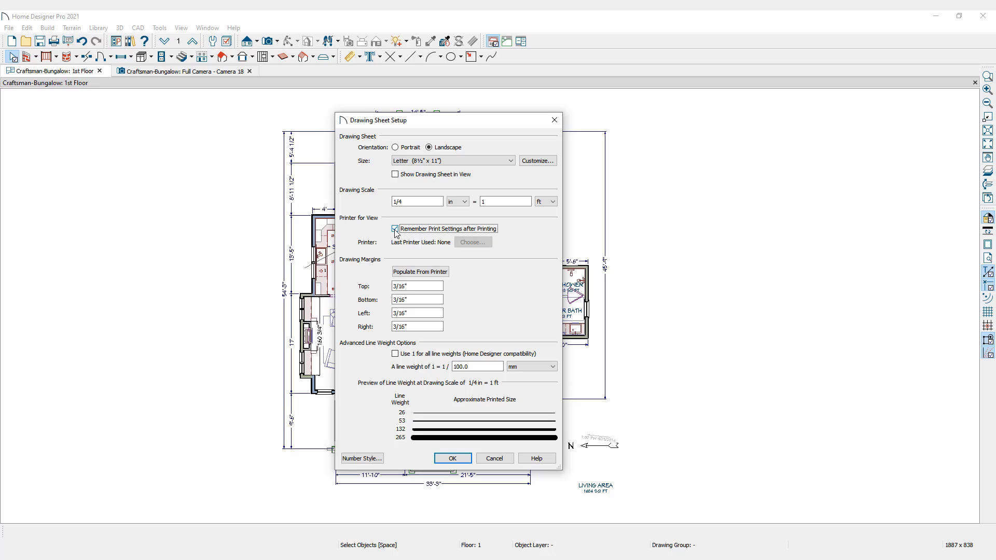
{"action": "left_click", "coordinate": [395, 229]}
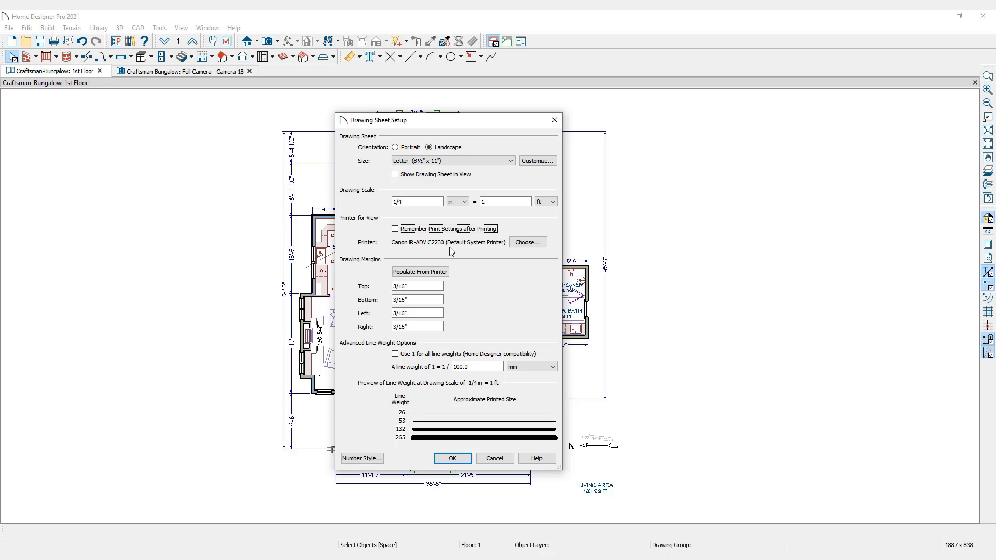
{"action": "left_click", "coordinate": [452, 458]}
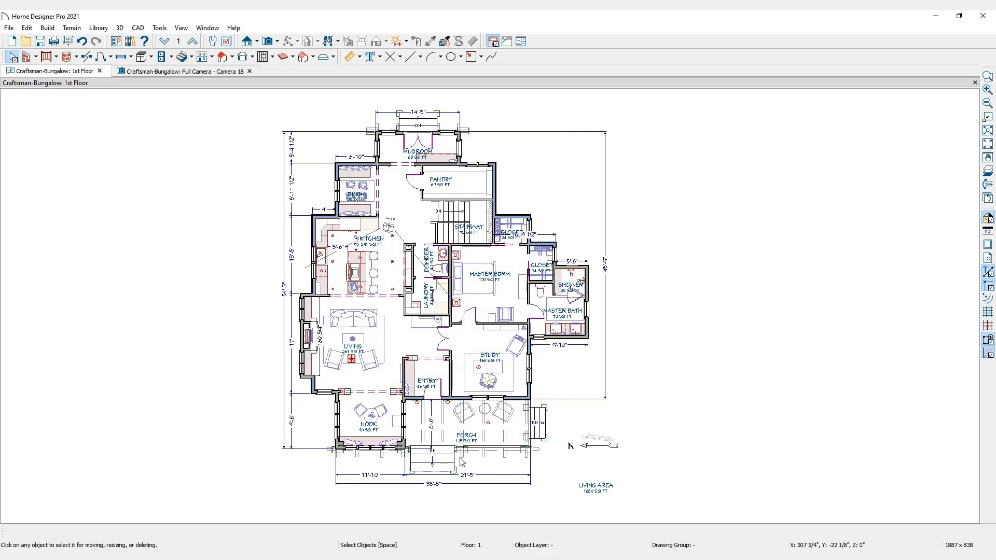
Turn on Print Preview for the floor plan.
{"action": "left_click", "coordinate": [11, 28]}
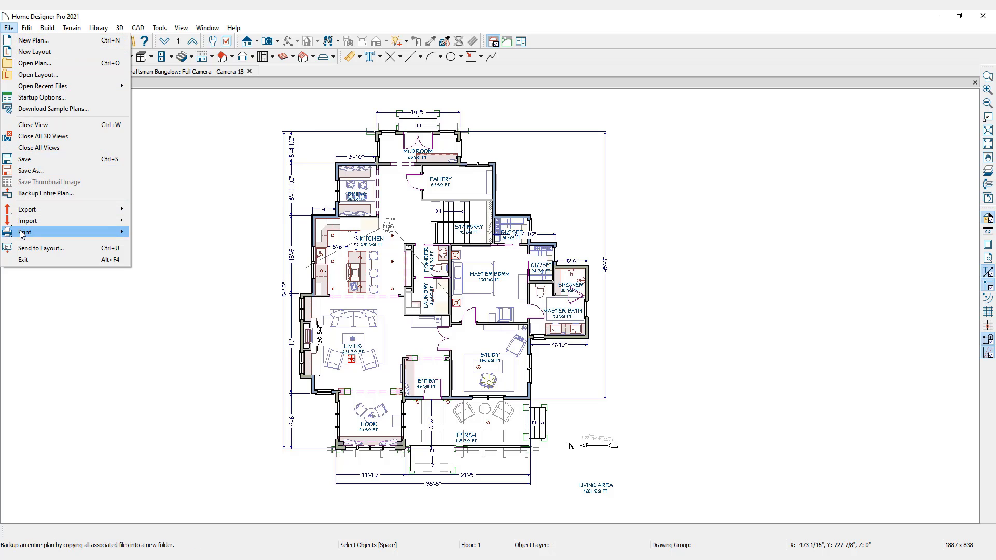
{"action": "mouse_move", "coordinate": [22, 234]}
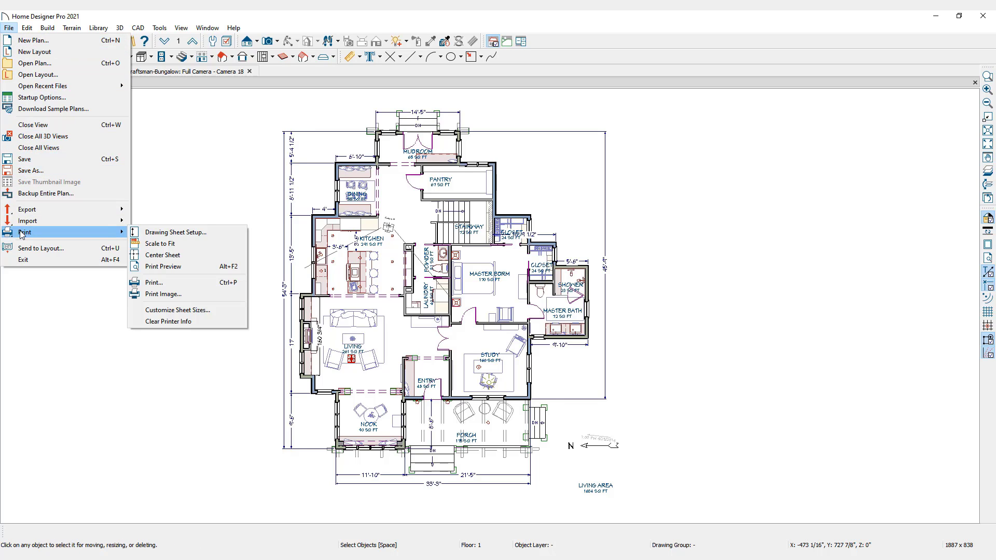
{"action": "left_click", "coordinate": [145, 267]}
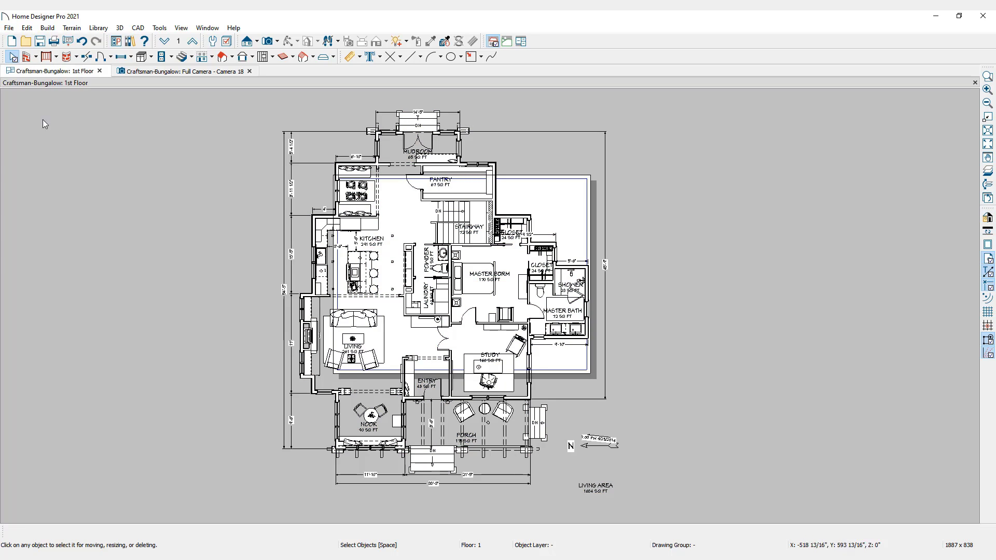
Center the paper sheet on the floor plan with File > Print > Center Sheet.
{"action": "left_click", "coordinate": [9, 27]}
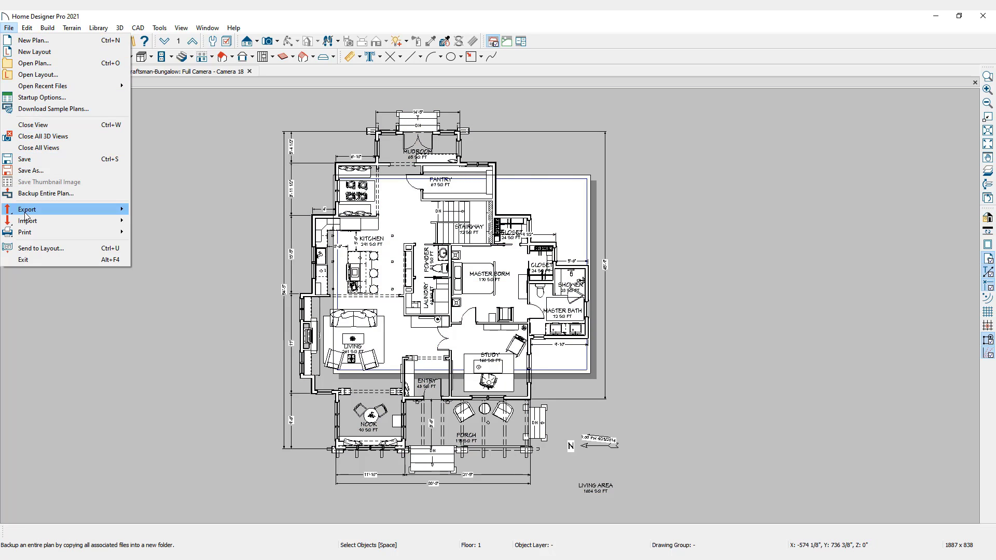
{"action": "mouse_move", "coordinate": [28, 234]}
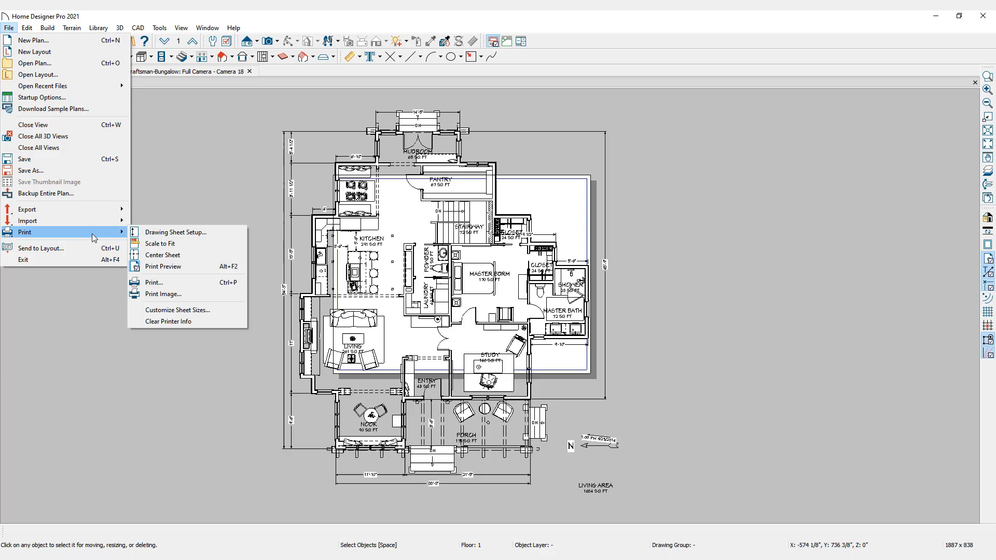
{"action": "left_click", "coordinate": [157, 256]}
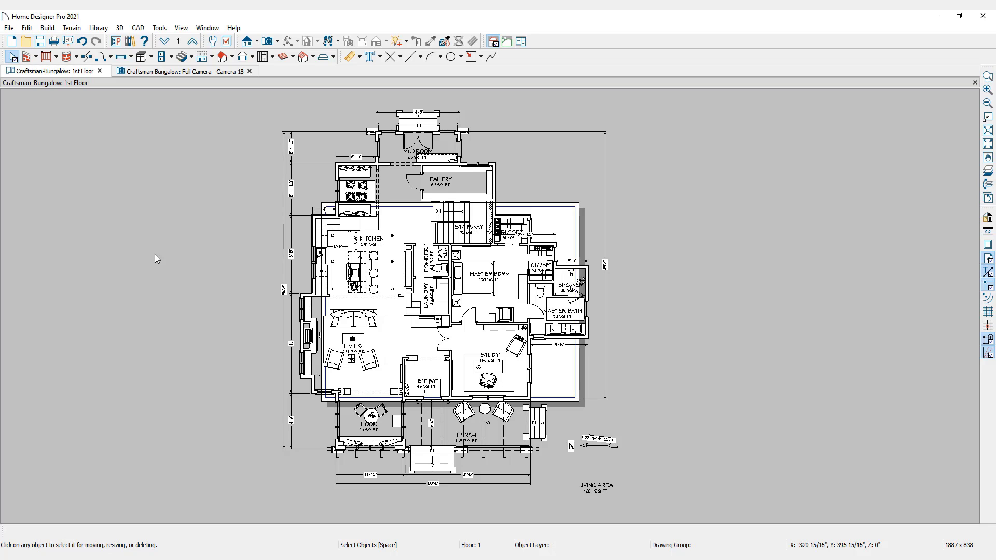
Apply File > Print > Scale to Fit so the plan fills the Letter sheet.
{"action": "left_click", "coordinate": [9, 27]}
{"action": "mouse_move", "coordinate": [44, 232]}
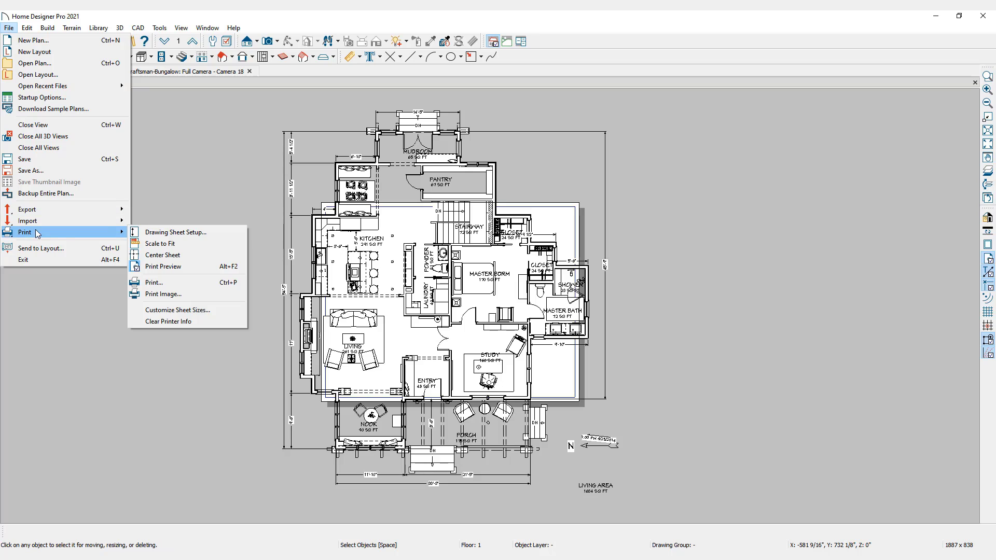
{"action": "left_click", "coordinate": [168, 244]}
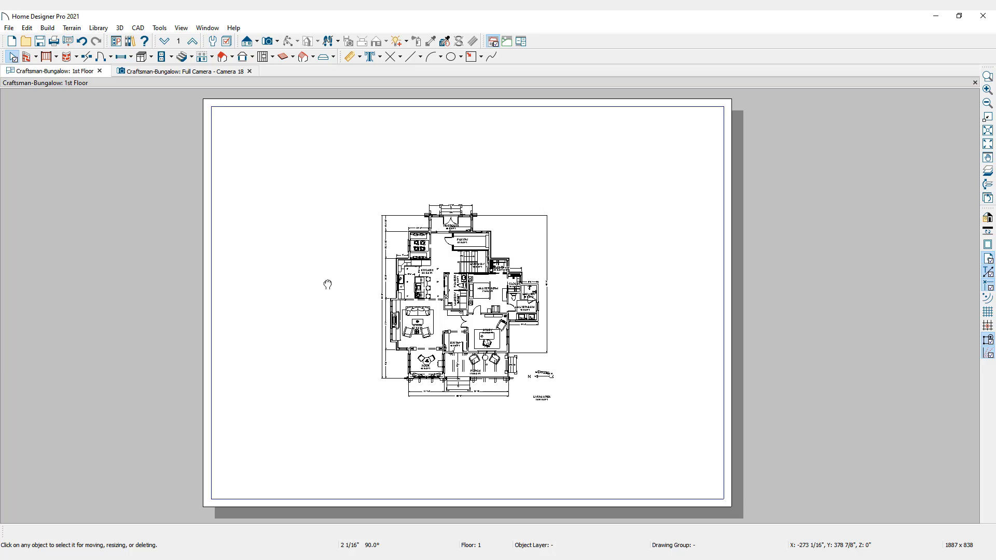
Reopen Drawing Sheet Setup and confirm landscape Letter at a 1/4 in = 4 ft scale.
{"action": "left_click", "coordinate": [10, 28]}
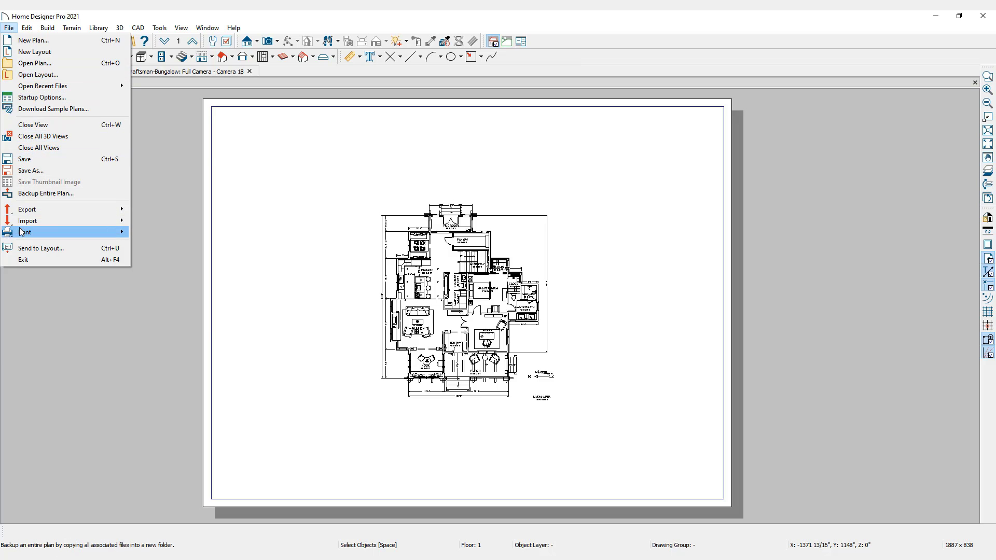
{"action": "mouse_move", "coordinate": [109, 232]}
{"action": "left_click", "coordinate": [162, 233]}
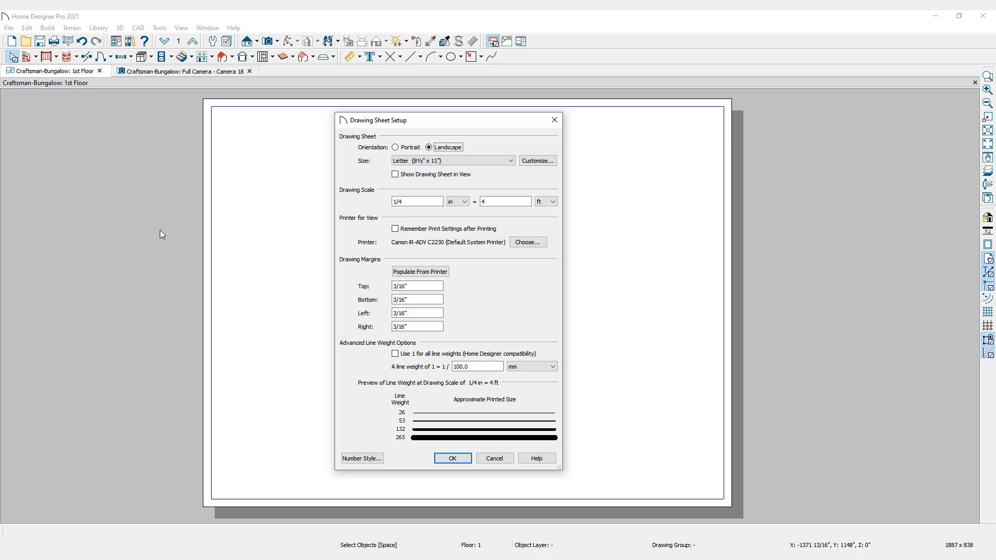
{"action": "left_click", "coordinate": [443, 462]}
Open the Print View dialog for the floor plan and show the printer Name list.
{"action": "left_click", "coordinate": [12, 30]}
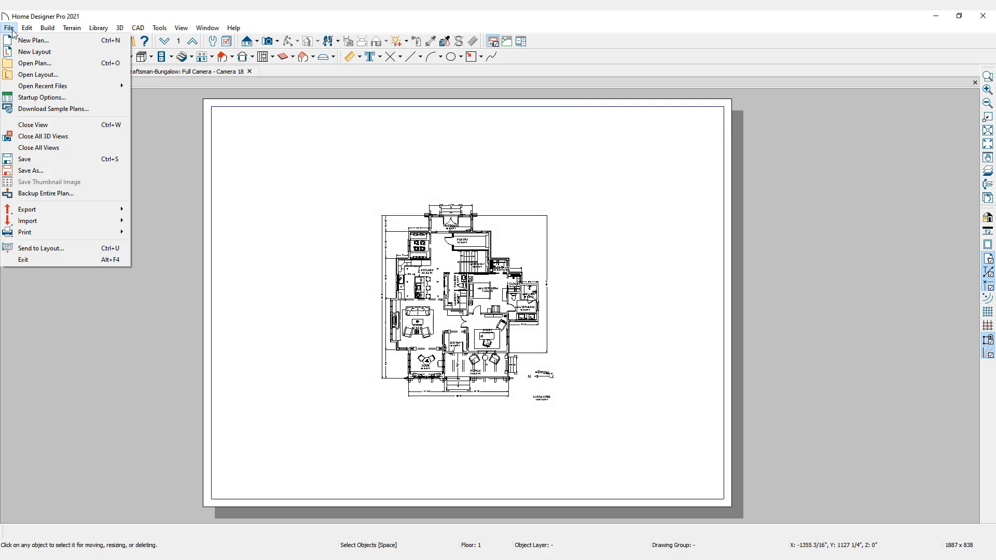
{"action": "mouse_move", "coordinate": [92, 232]}
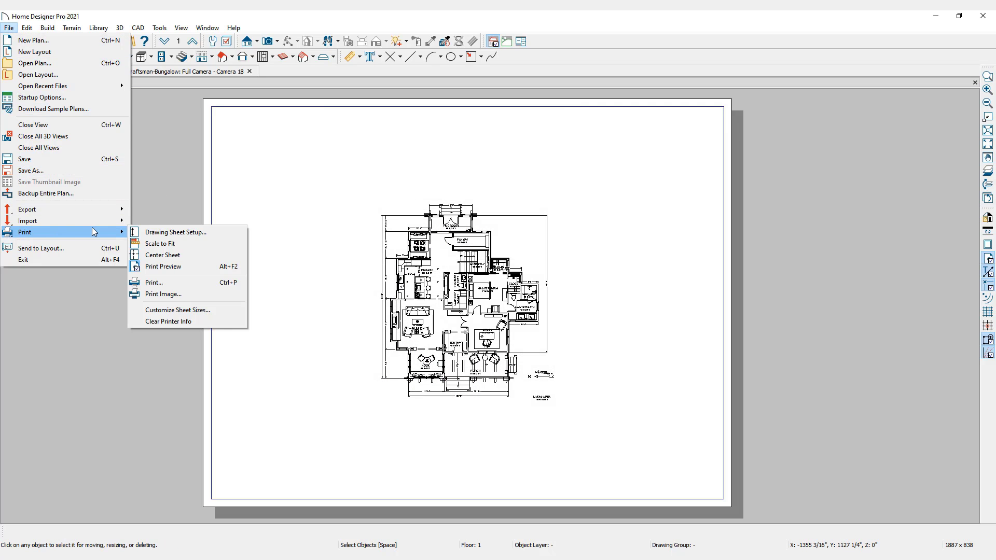
{"action": "left_click", "coordinate": [203, 282]}
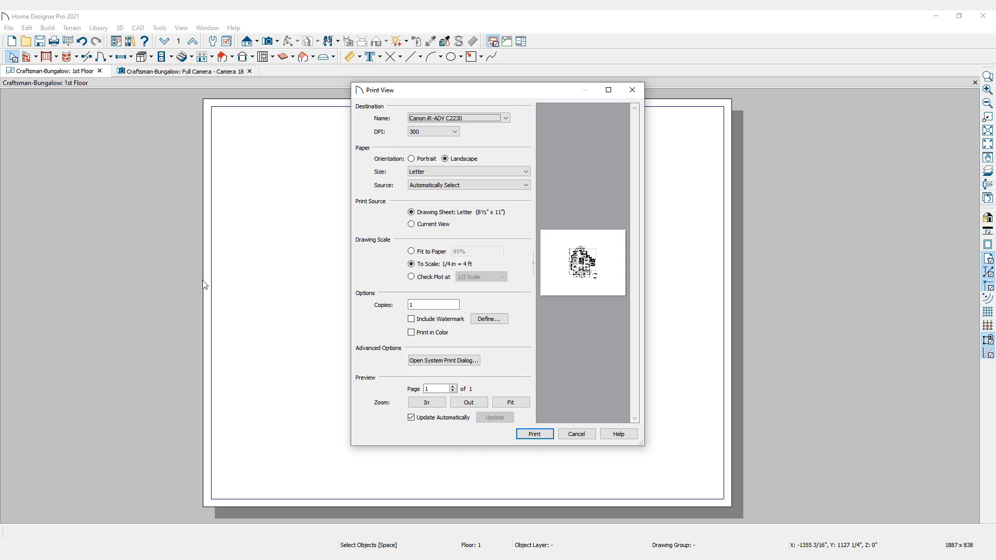
{"action": "left_click", "coordinate": [505, 117]}
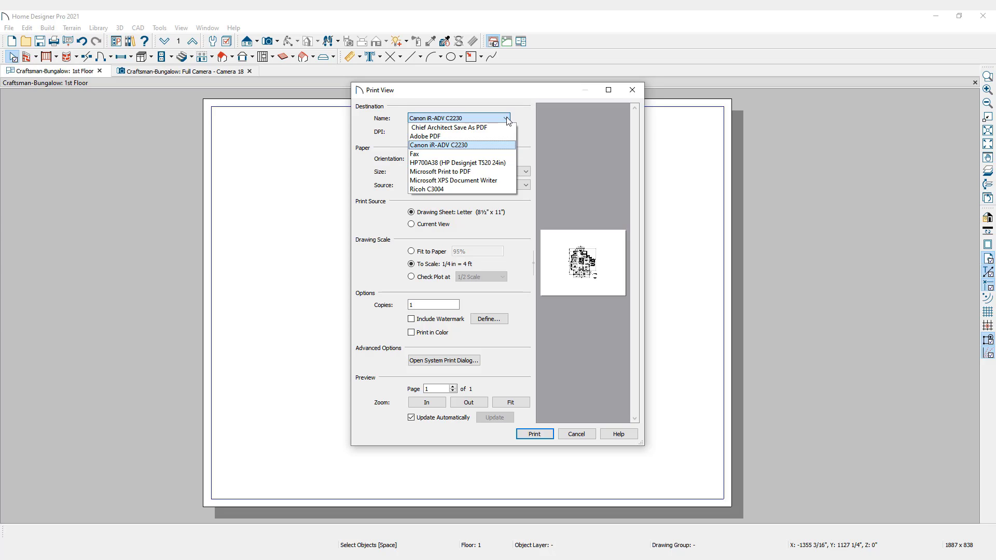
Try Chief Architect Save As PDF, then switch back to the Canon iR-ADV C2230 printer.
{"action": "left_click", "coordinate": [495, 145]}
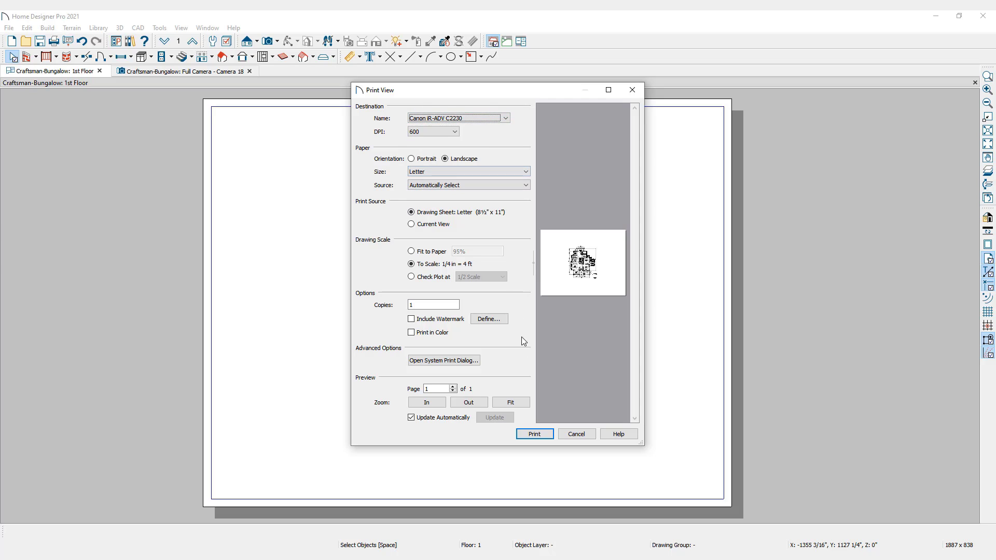
{"action": "left_click", "coordinate": [506, 119]}
{"action": "left_click", "coordinate": [501, 127]}
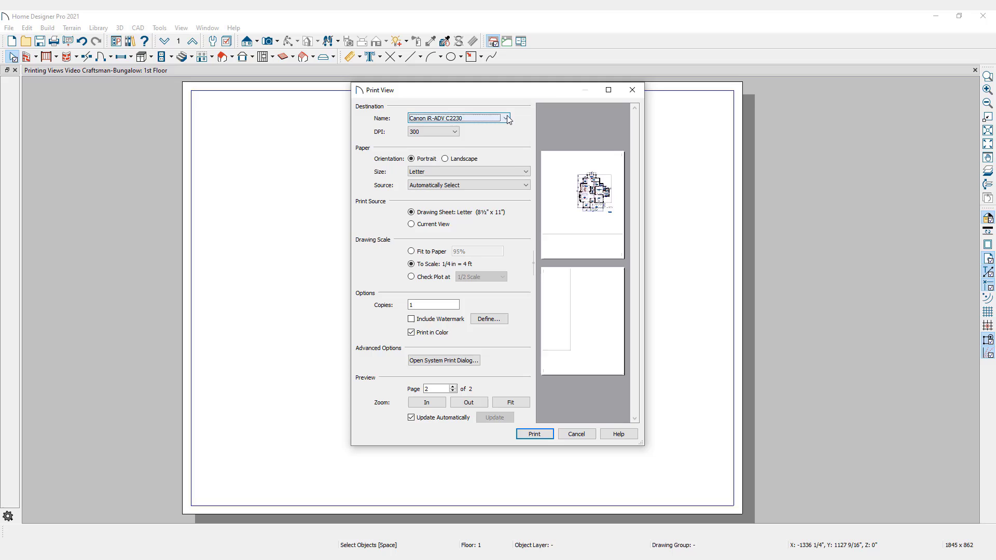
{"action": "left_click", "coordinate": [506, 118]}
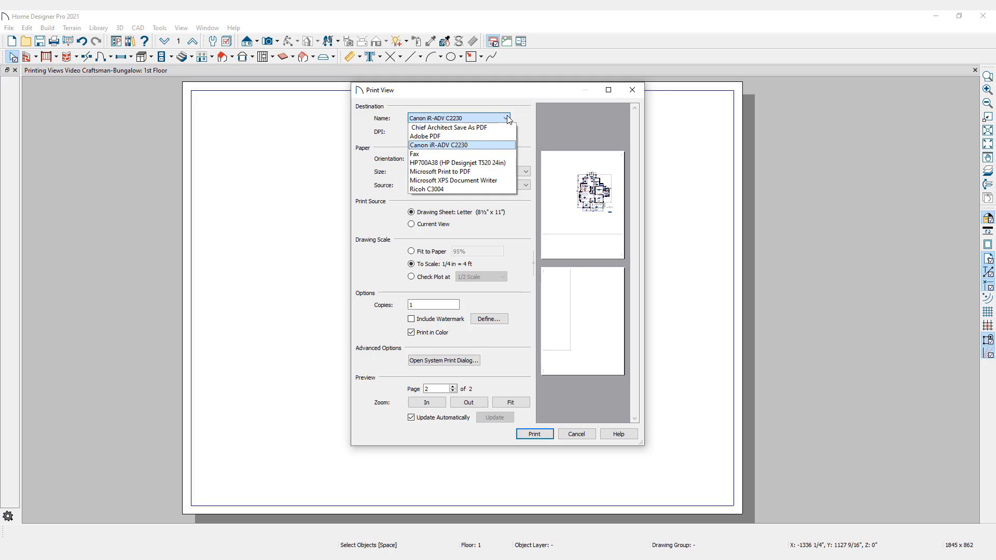
{"action": "left_click", "coordinate": [498, 146]}
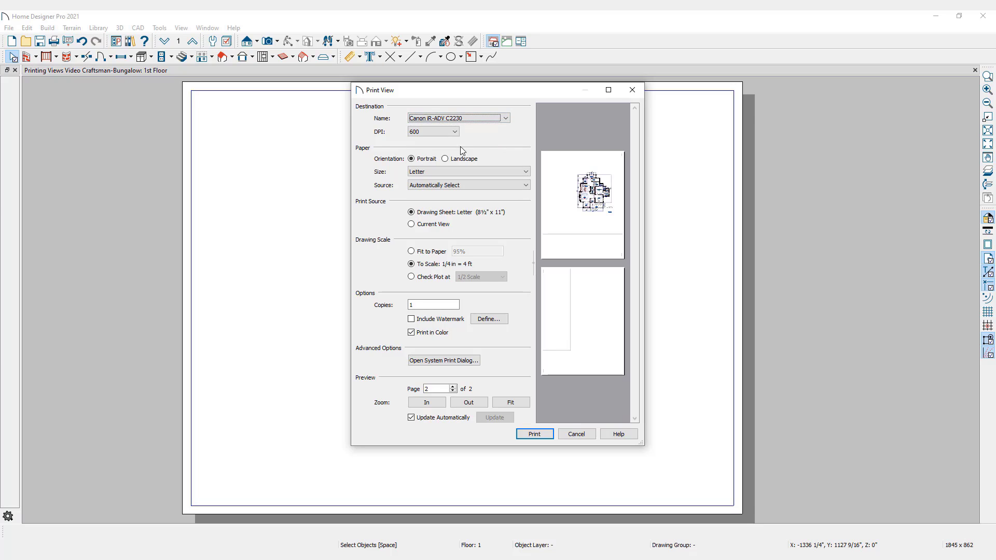
{"action": "left_click", "coordinate": [411, 158]}
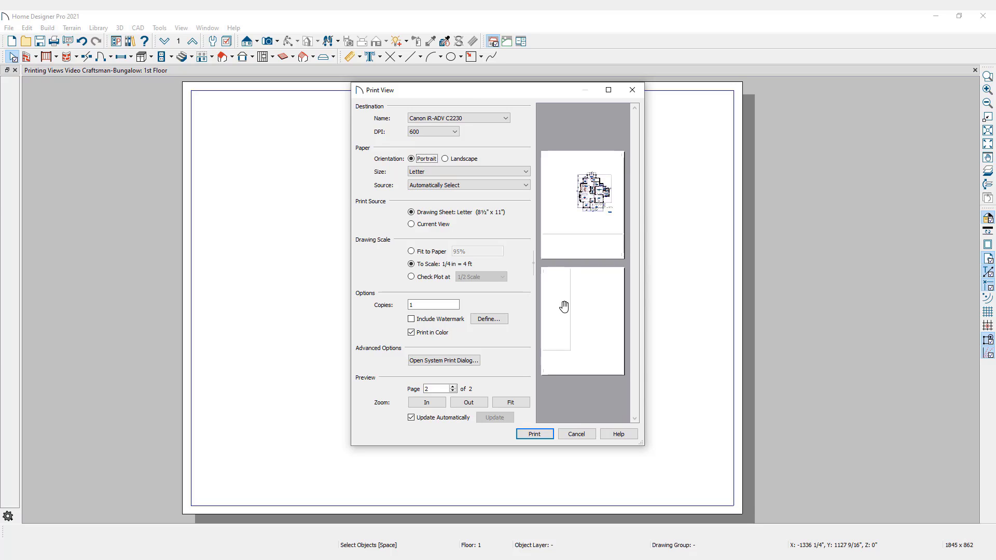
{"action": "left_click", "coordinate": [510, 402]}
{"action": "left_click", "coordinate": [438, 403]}
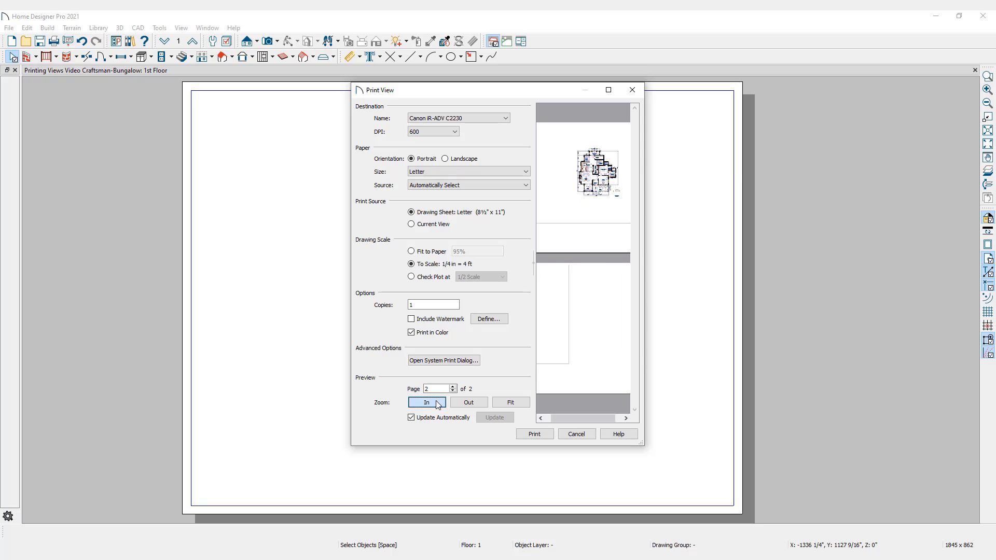
{"action": "left_click", "coordinate": [468, 402]}
{"action": "left_click_drag", "start_coordinate": [591, 207], "coordinate": [613, 256]}
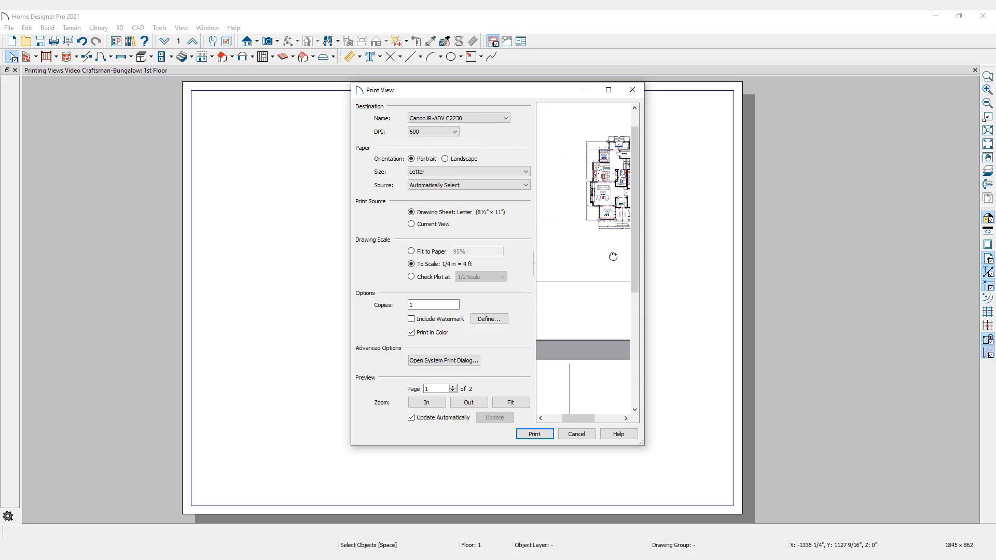
{"action": "left_click", "coordinate": [524, 407]}
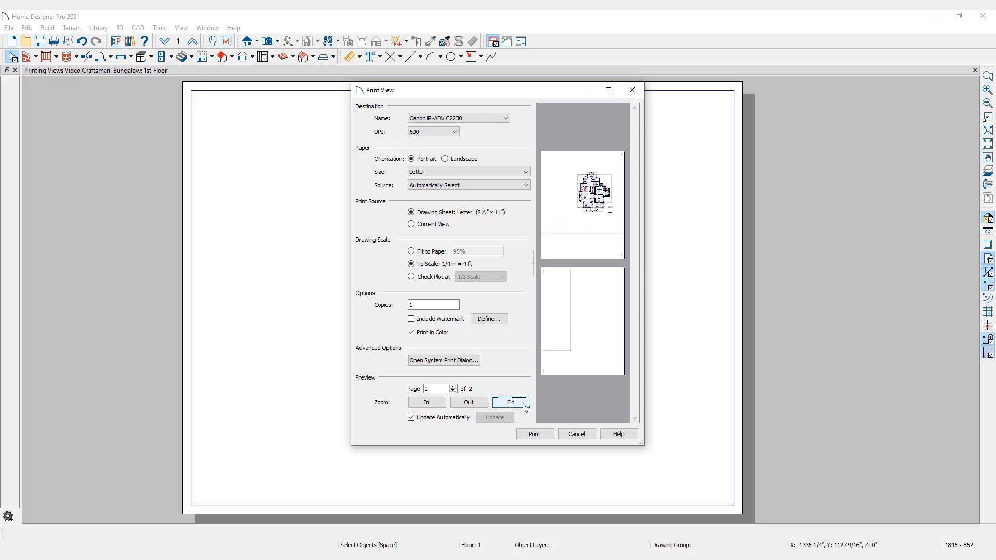
Set the sheet to landscape orientation, refresh the preview, and re-enable Update Automatically.
{"action": "left_click", "coordinate": [411, 418]}
{"action": "left_click", "coordinate": [411, 418]}
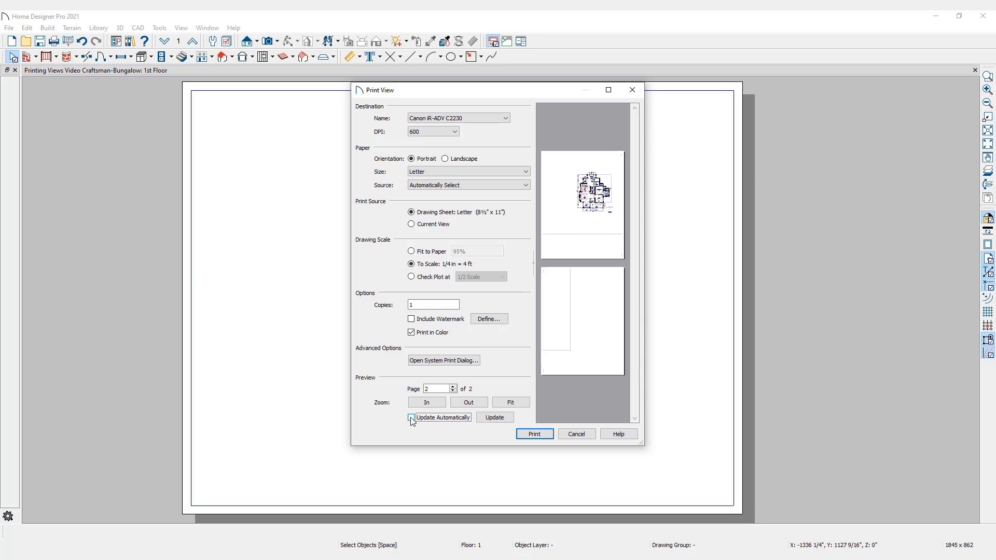
{"action": "key", "text": "alt+l"}
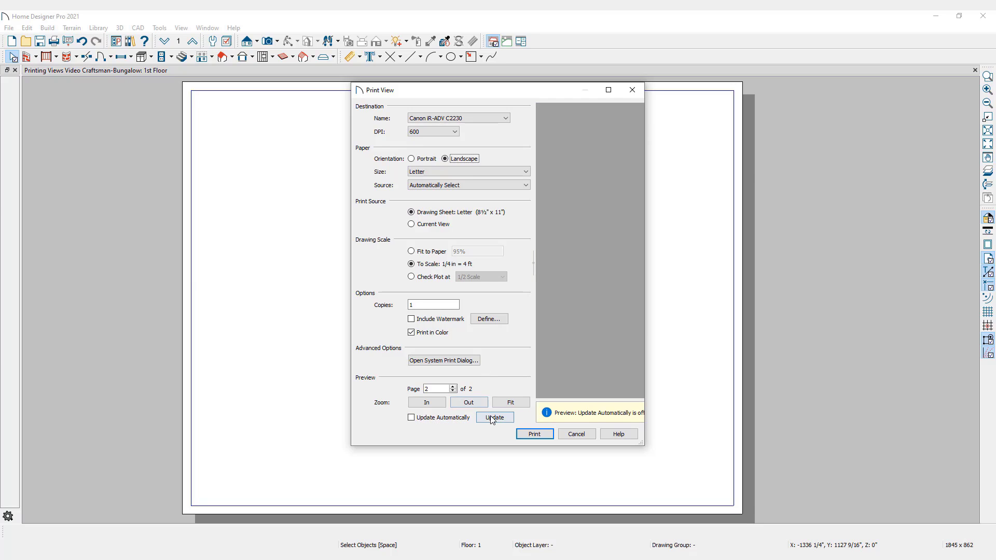
{"action": "left_click", "coordinate": [493, 418]}
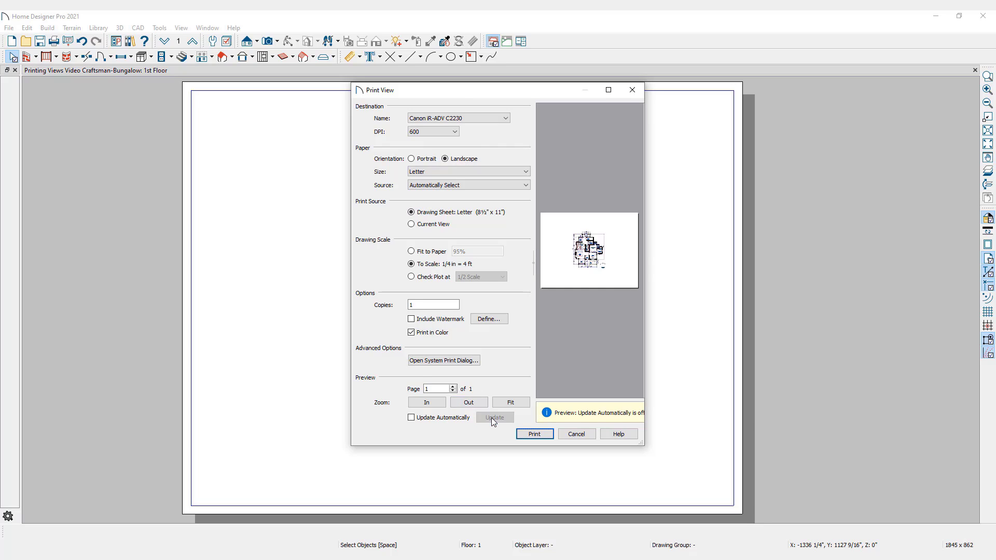
{"action": "left_click", "coordinate": [411, 418]}
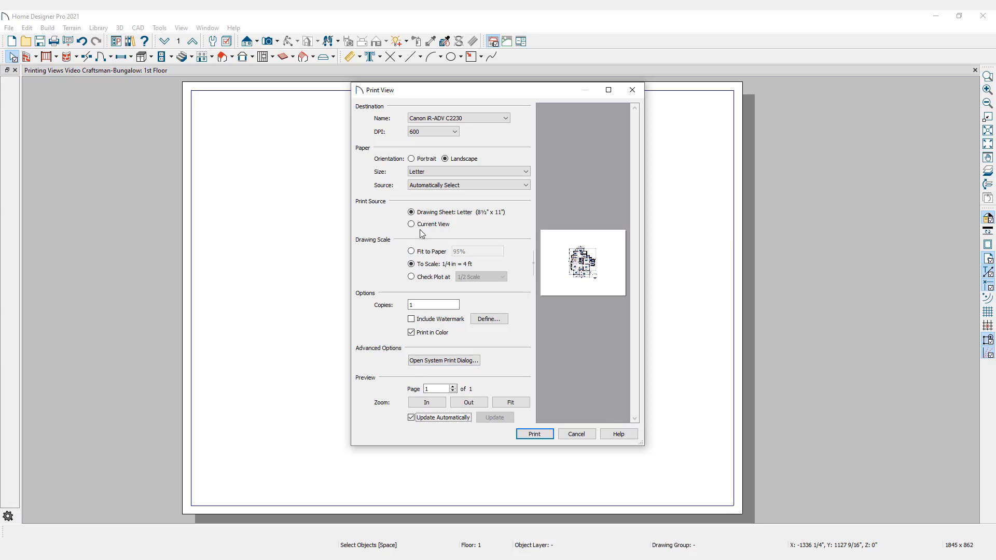
{"action": "left_click", "coordinate": [411, 159]}
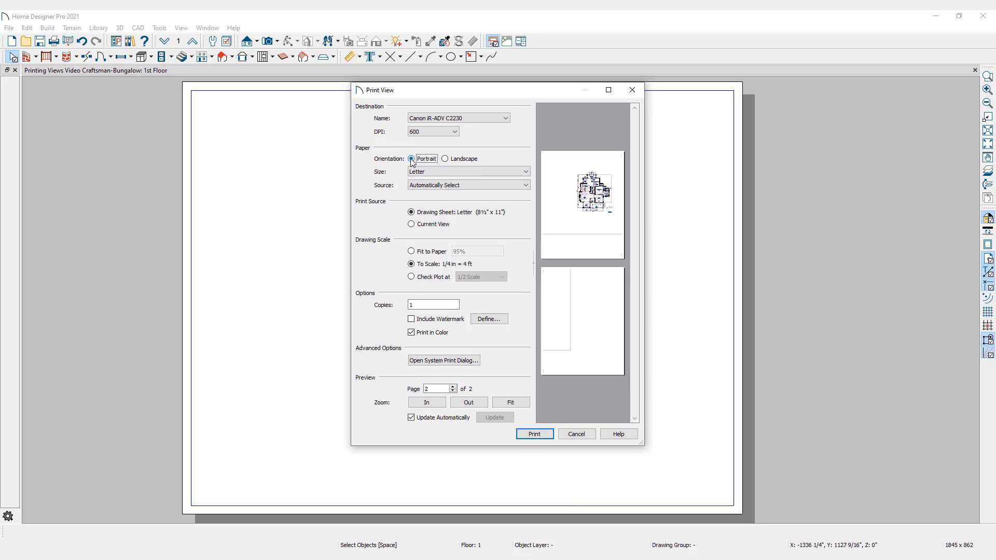
{"action": "left_click", "coordinate": [445, 159]}
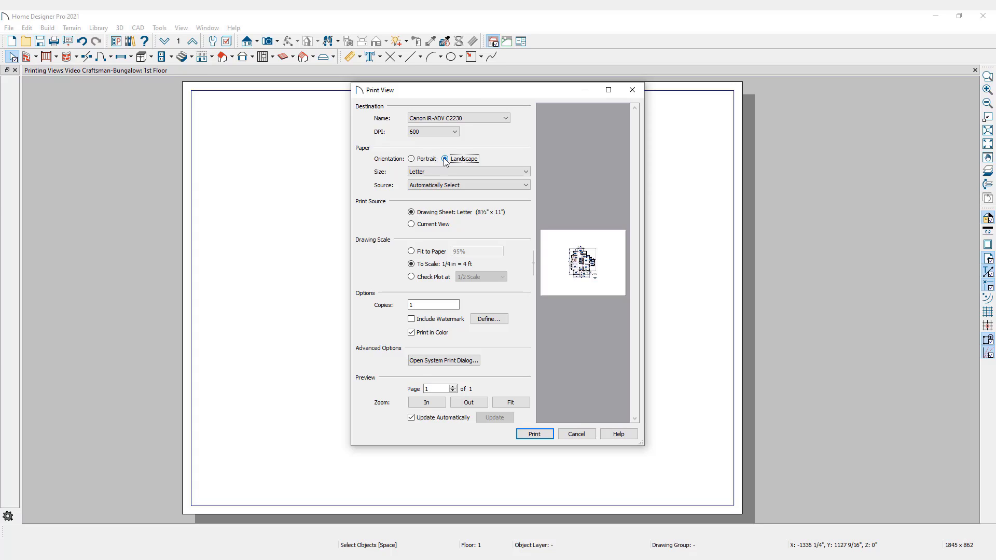
Scale the plan with Fit to Paper and enable Print in Color.
{"action": "left_click", "coordinate": [412, 253]}
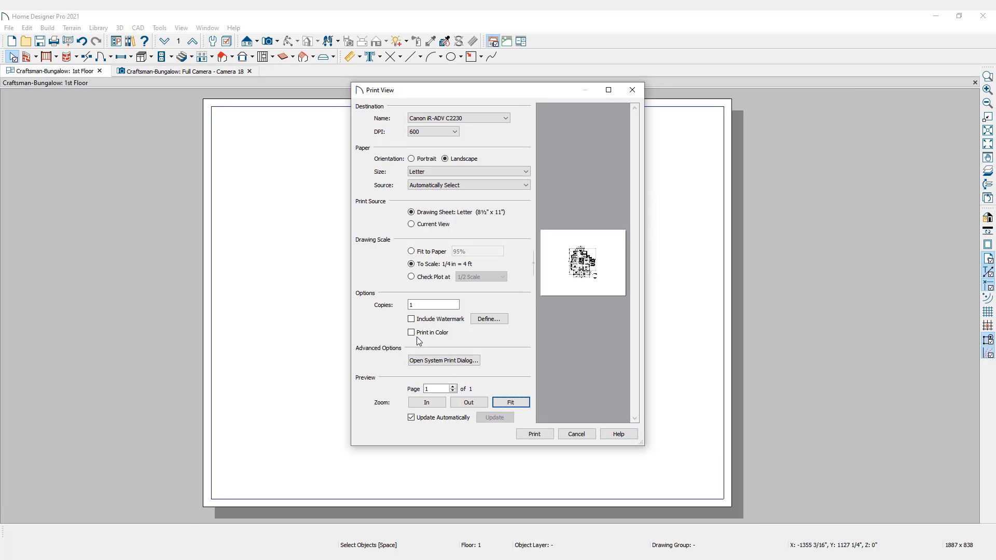
{"action": "left_click", "coordinate": [411, 332]}
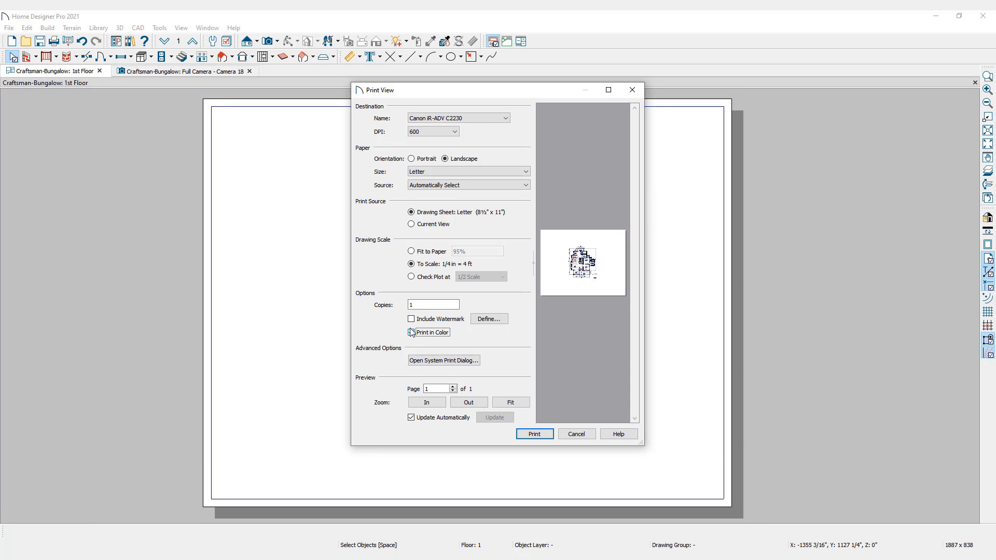
{"action": "left_click", "coordinate": [421, 304]}
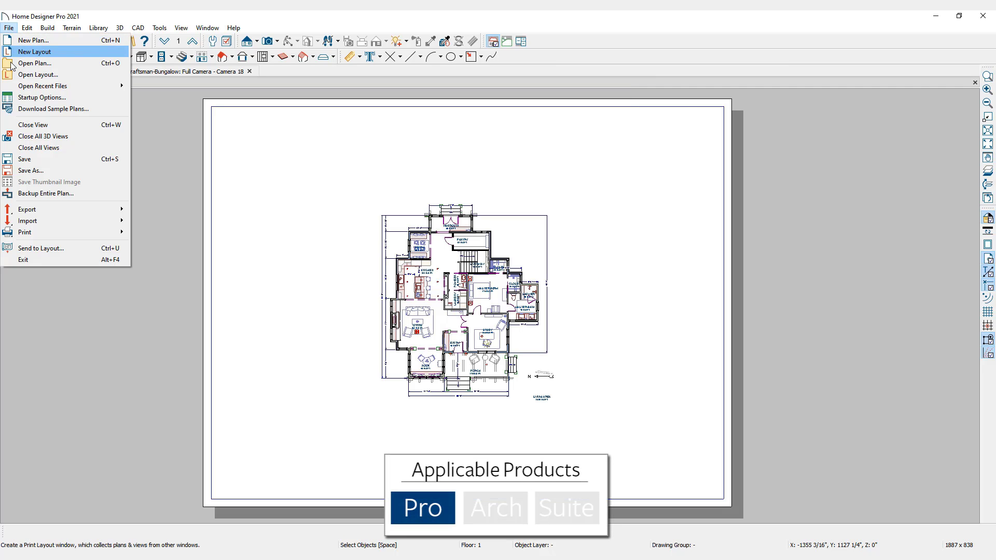
Open Customize Sheet Sizes from the File > Print submenu.
{"action": "mouse_move", "coordinate": [62, 232]}
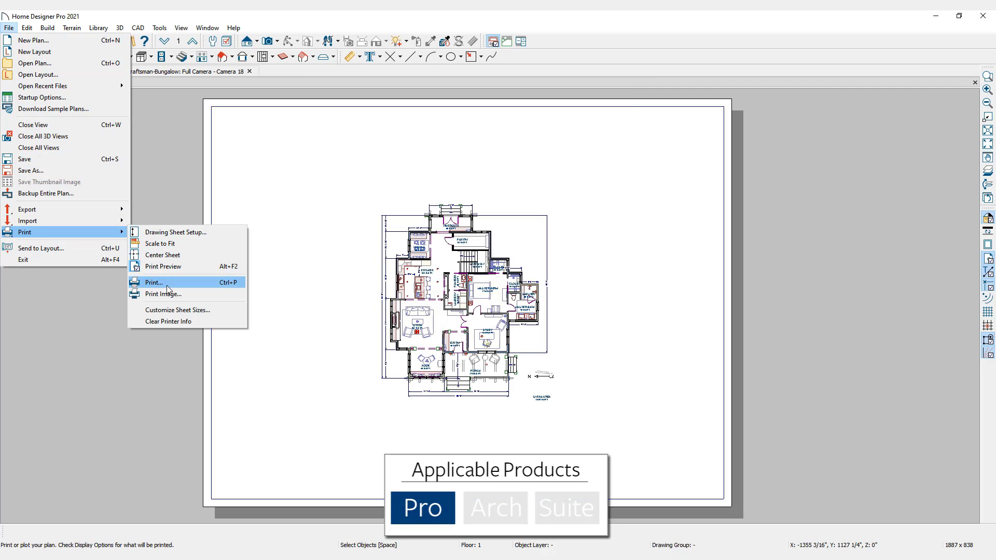
{"action": "left_click", "coordinate": [171, 310]}
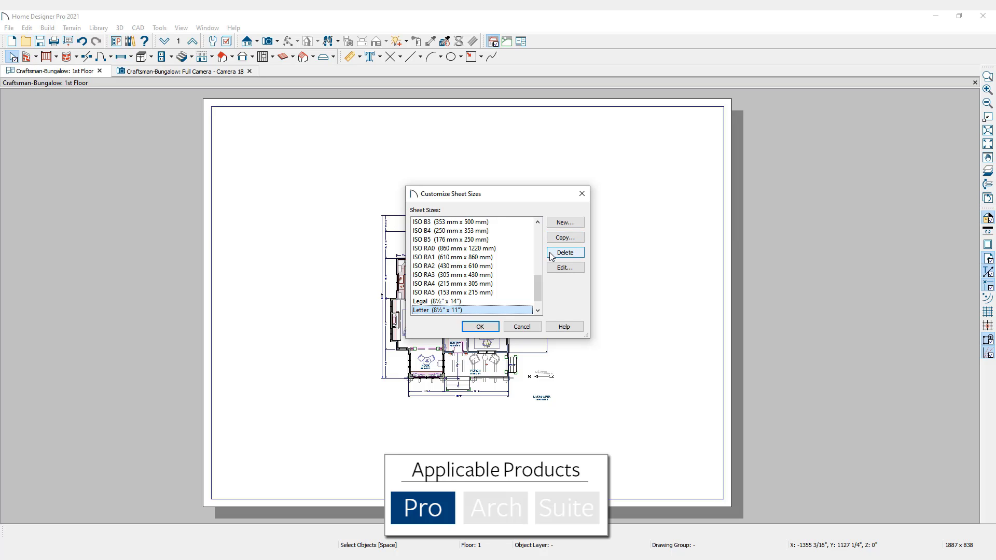
Confirm Customize Sheet Sizes with OK and bring up the File > Print submenu again.
{"action": "left_click", "coordinate": [498, 328]}
{"action": "left_click", "coordinate": [9, 27]}
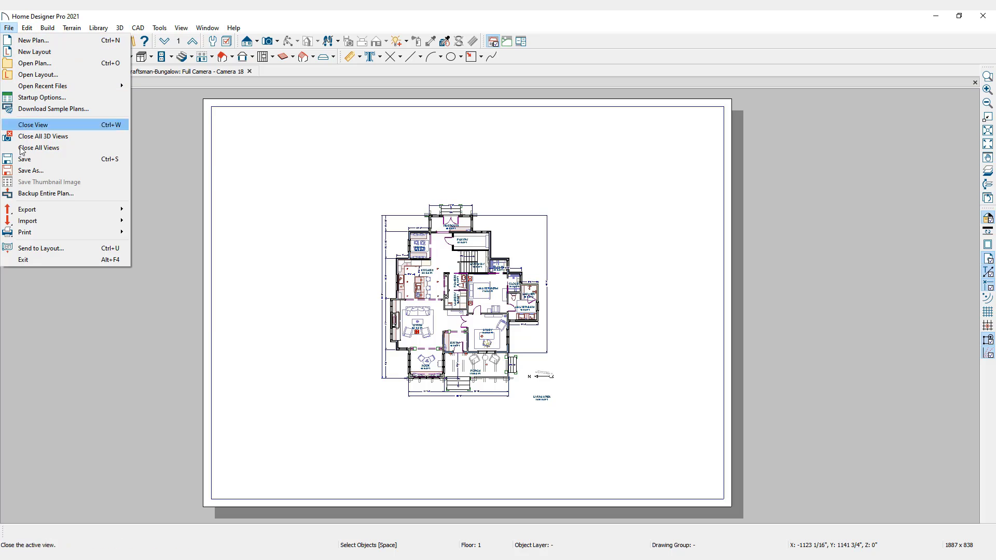
{"action": "mouse_move", "coordinate": [33, 231]}
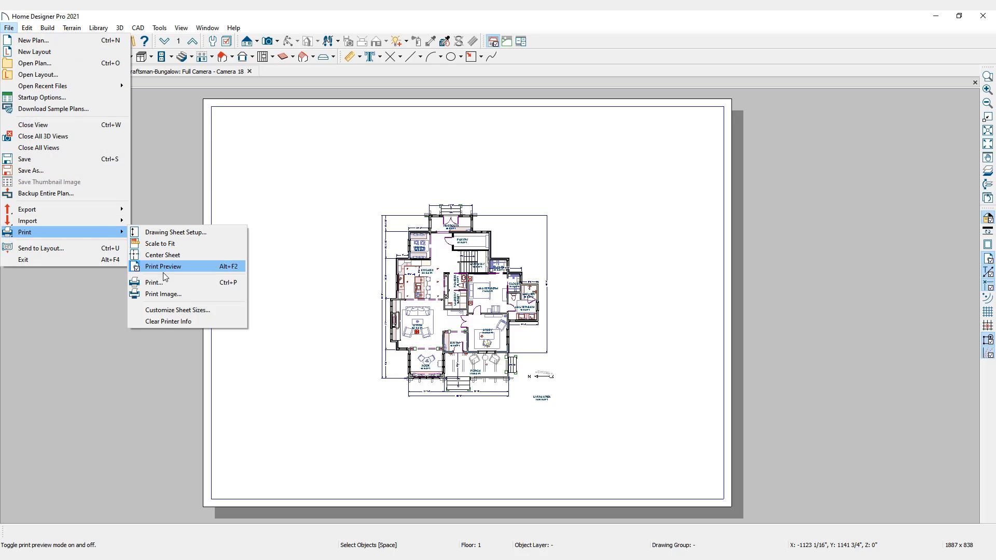